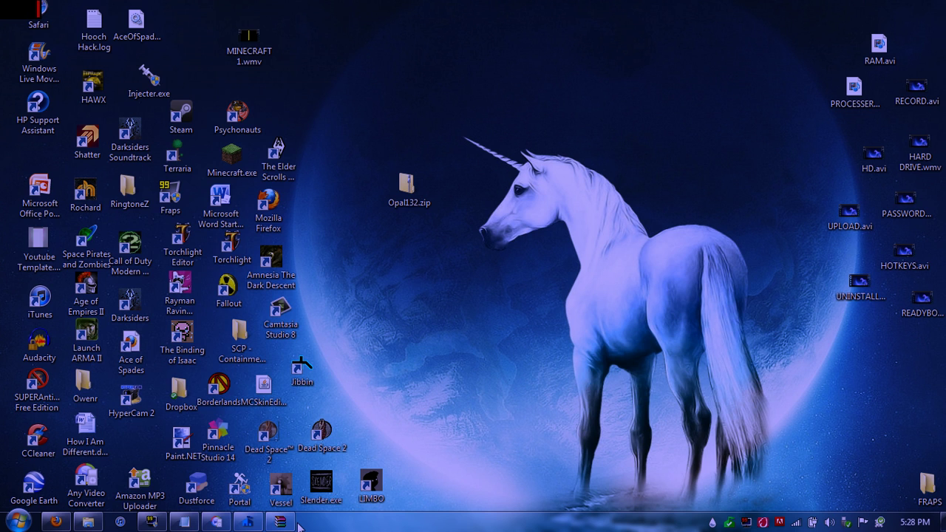
Switch to Firefox, bring up the WinRAR download page and close the Opal Items page.
left_click(58, 524)
left_click(154, 9)
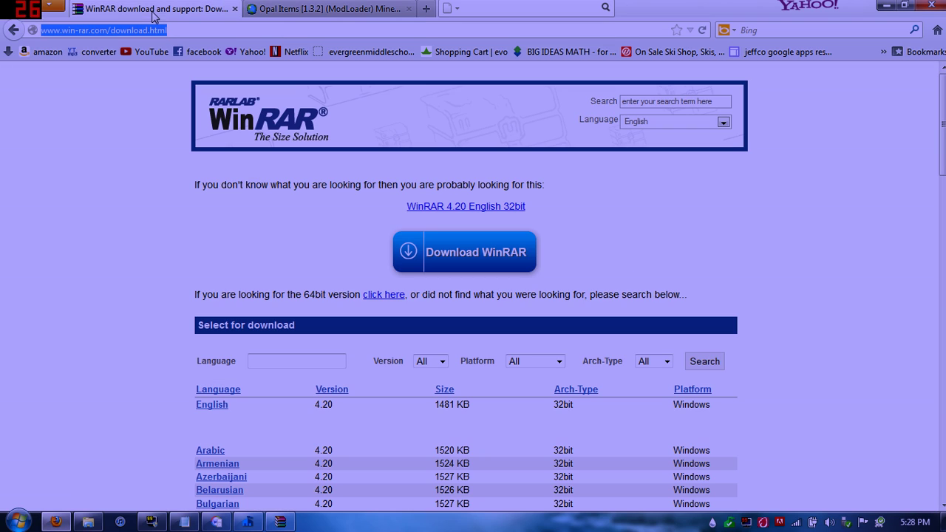
left_click(403, 12)
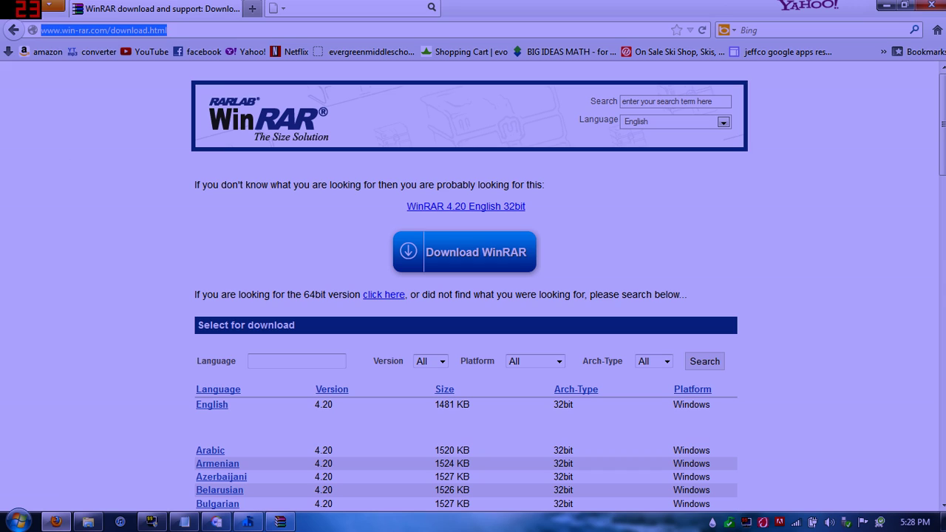
left_click(168, 31)
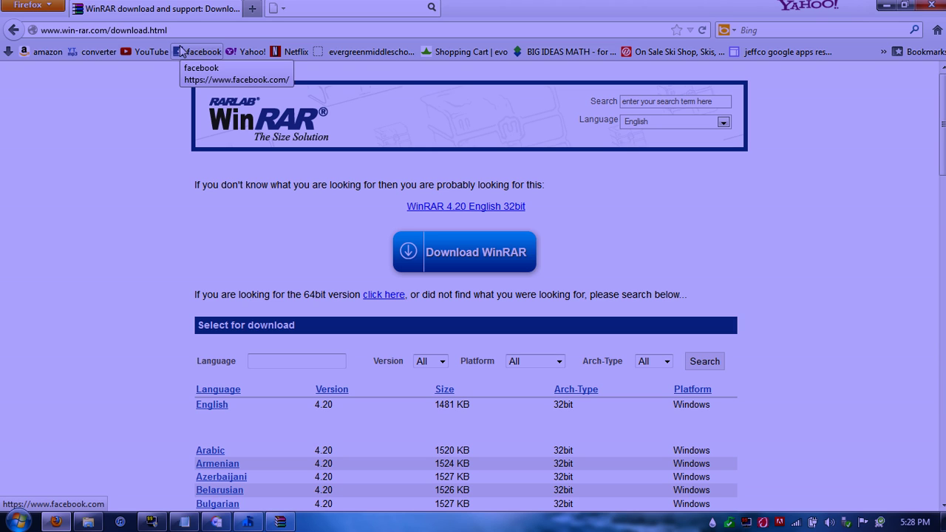
right_click(109, 32)
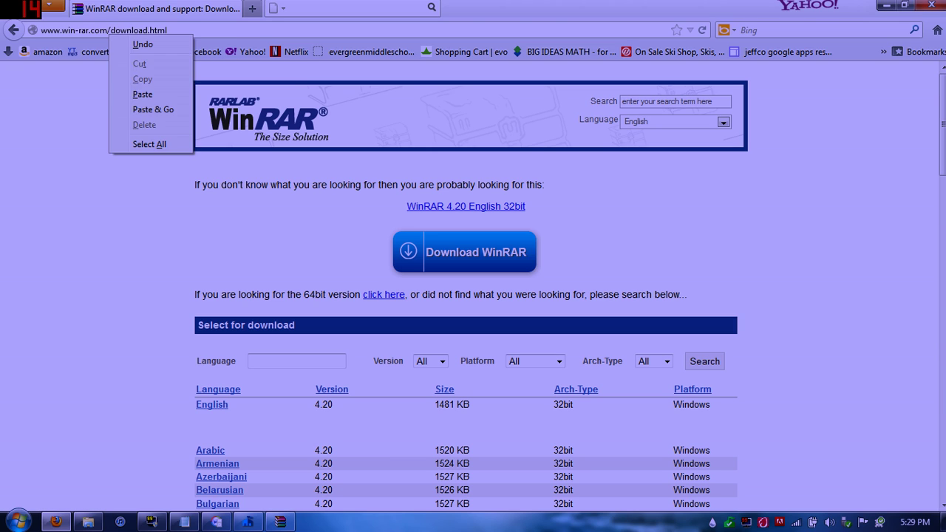
left_click_drag(168, 30, 40, 30)
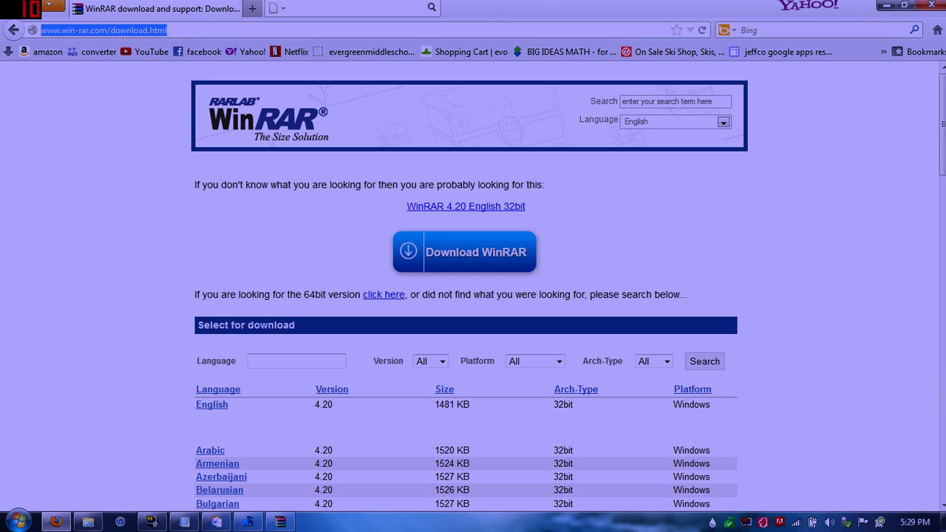
right_click(69, 35)
left_click(108, 96)
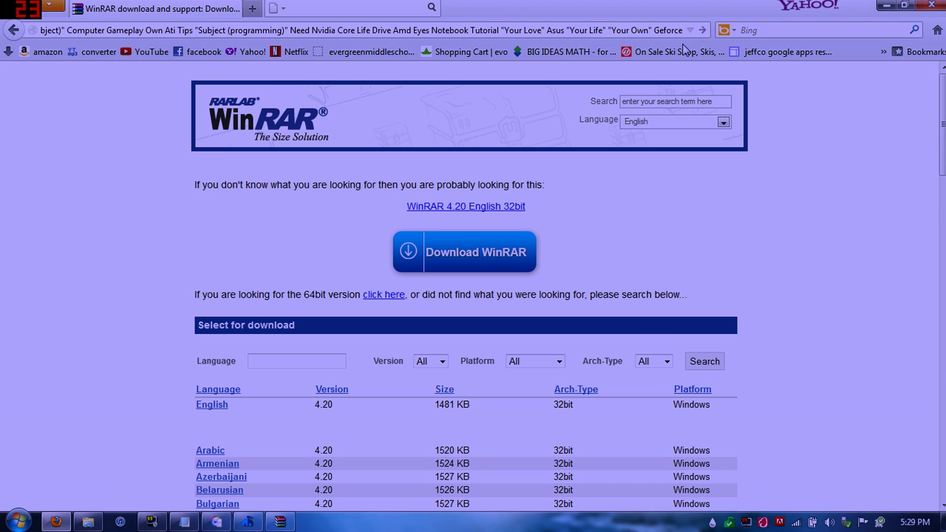
key("BackSpace")
key("BackSpace")
key("BackSpace")
key("BackSpace")
key("BackSpace")
key("BackSpace")
key("BackSpace")
key("BackSpace")
key("BackSpace")
key("BackSpace")
key("BackSpace")
key("BackSpace")
key("BackSpace")
key("BackSpace")
key("BackSpace")
key("BackSpace")
key("BackSpace")
key("BackSpace")
key("BackSpace")
key("BackSpace")
key("BackSpace")
key("BackSpace")
key("BackSpace")
key("BackSpace")
key("BackSpace")
key("BackSpace")
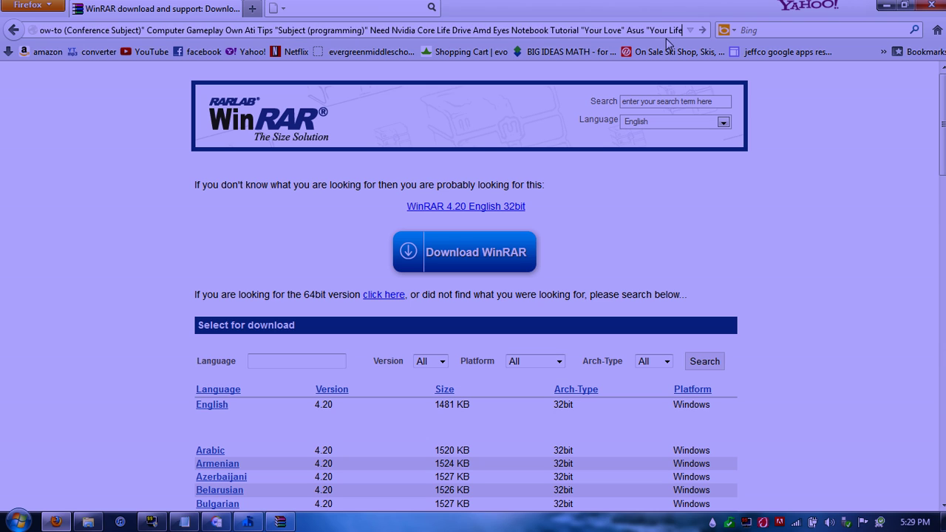
key("BackSpace")
key("BackSpace")
key("BackSpace")
key("BackSpace")
key("BackSpace")
key("BackSpace")
key("BackSpace")
key("BackSpace")
key("BackSpace")
key("BackSpace")
key("BackSpace")
key("BackSpace")
key("BackSpace")
key("BackSpace")
key("BackSpace")
key("BackSpace")
key("BackSpace")
key("BackSpace")
key("BackSpace")
key("BackSpace")
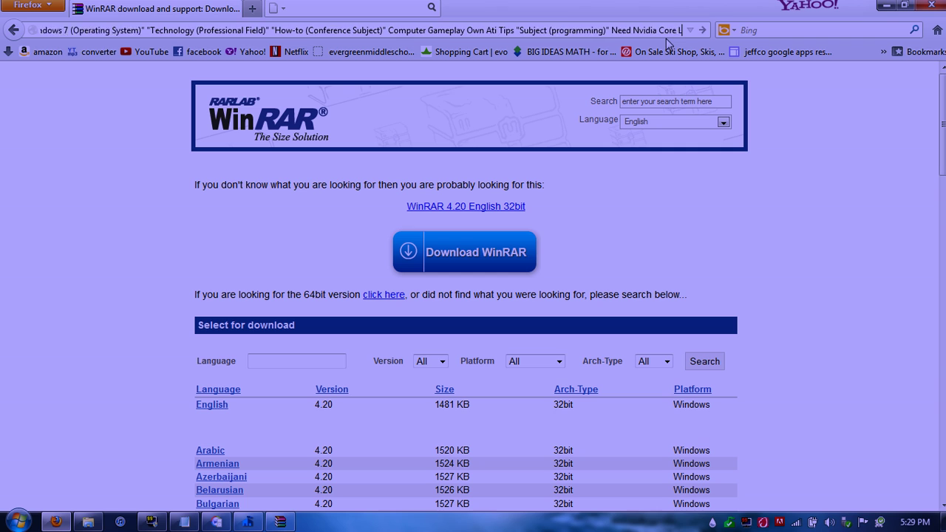
key("BackSpace")
key("BackSpace")
key("BackSpace")
key("BackSpace")
key("BackSpace")
key("BackSpace")
key("BackSpace")
key("BackSpace")
key("BackSpace")
key("BackSpace")
key("BackSpace")
key("BackSpace")
key("BackSpace")
key("BackSpace")
key("BackSpace")
key("BackSpace")
key("BackSpace")
key("BackSpace")
key("BackSpace")
key("BackSpace")
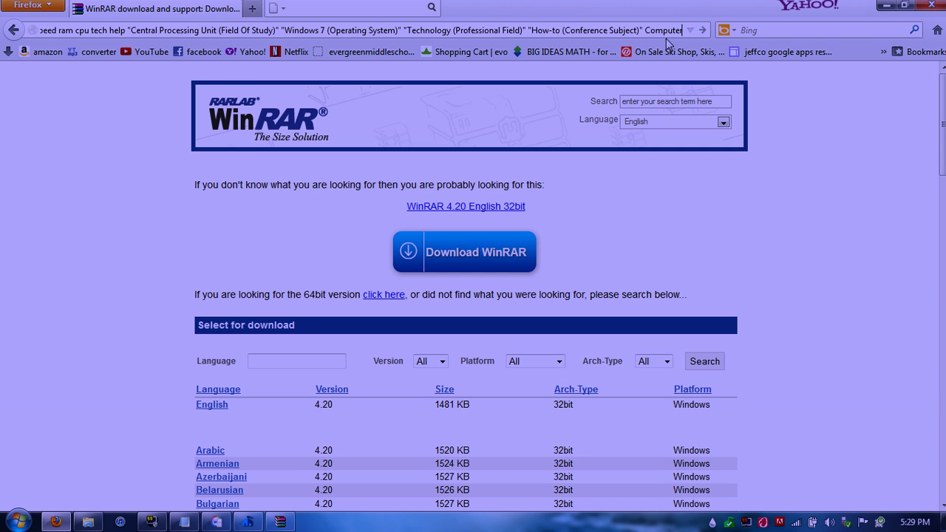
key("Home")
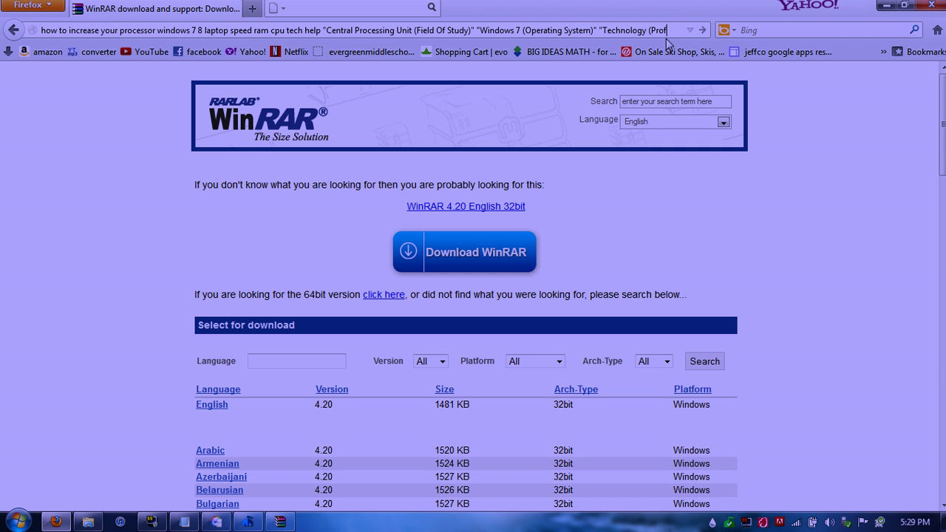
key("ctrl+a")
key("BackSpace")
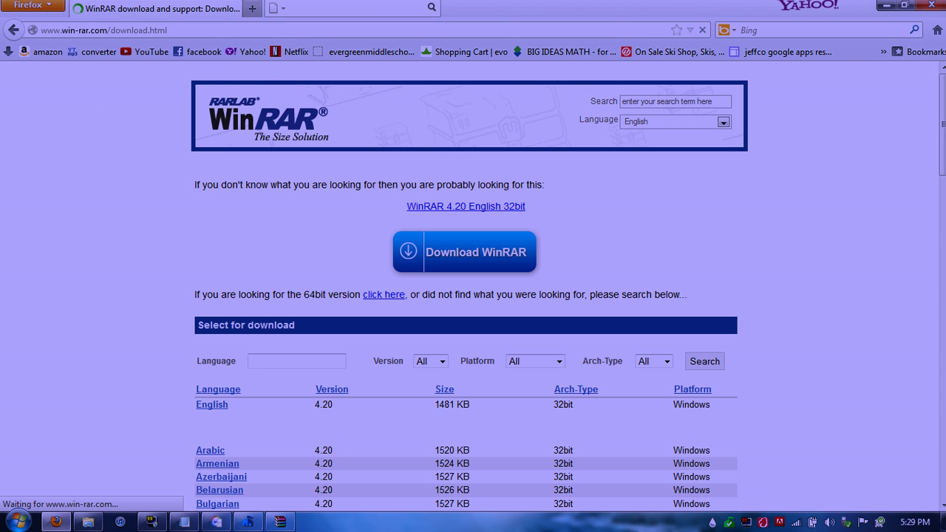
Copy the full web address of the WinRAR download page.
left_click_drag(167, 31, 41, 30)
right_click(50, 33)
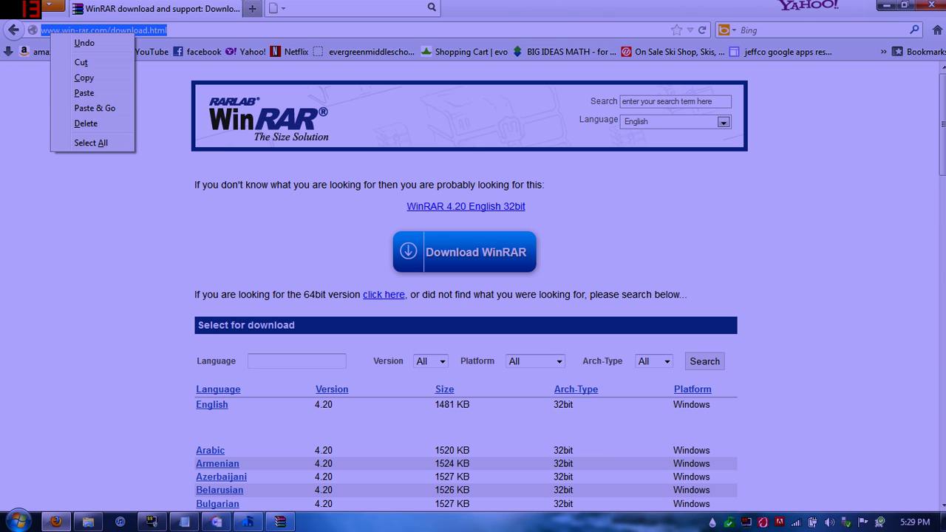
left_click(84, 77)
left_click(111, 78)
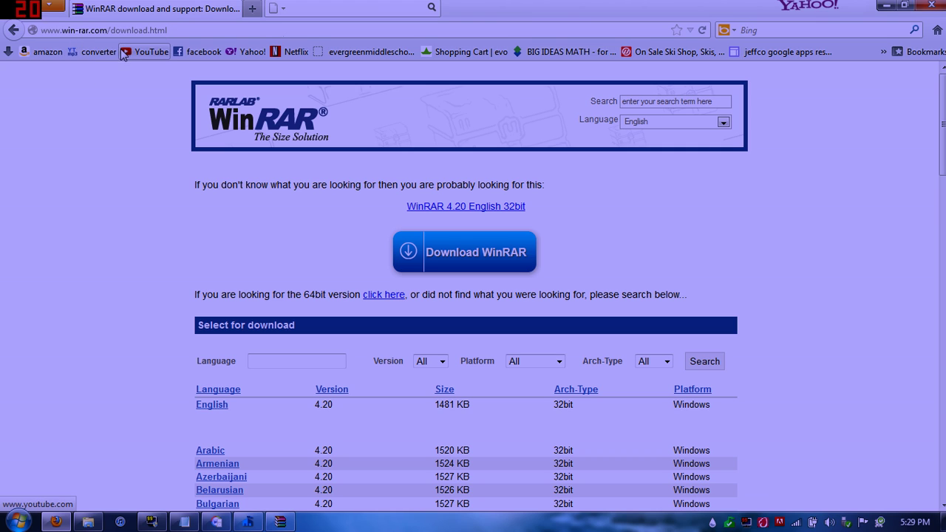
Go to the WinRAR start page and follow its Download link to the list of versions by language and architecture.
left_click(244, 107)
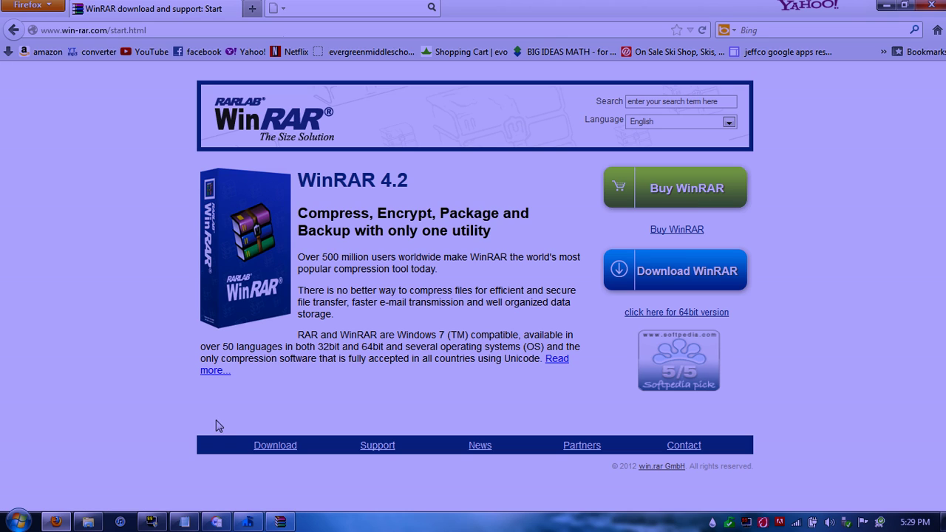
left_click(275, 445)
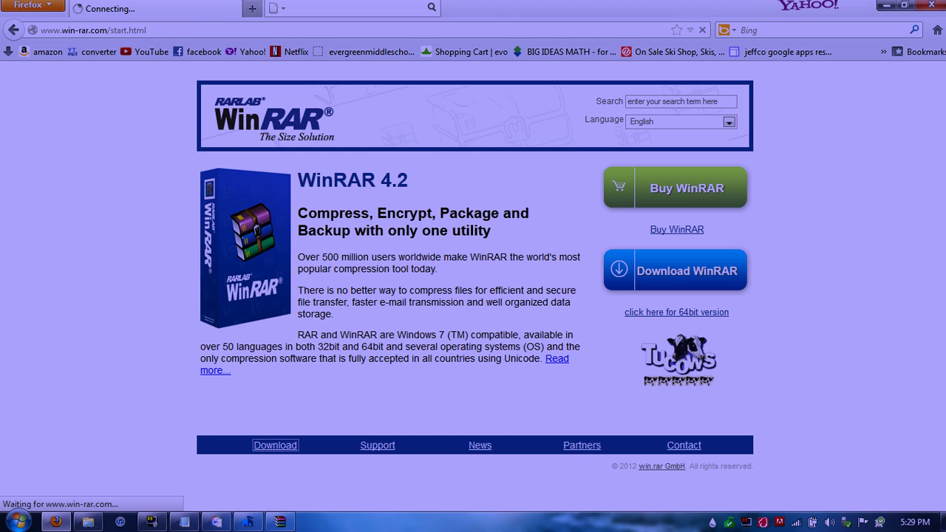
scroll(499, 369, "down", 3)
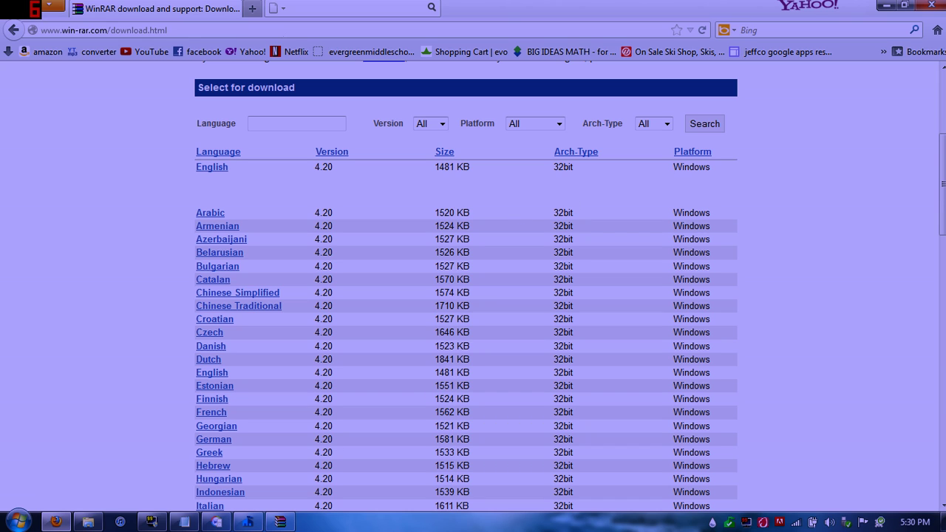
mouse_move(560, 212)
left_mouse_down()
mouse_move(251, 239)
mouse_move(560, 224)
mouse_move(547, 211)
mouse_move(555, 211)
left_mouse_up()
left_click(555, 212)
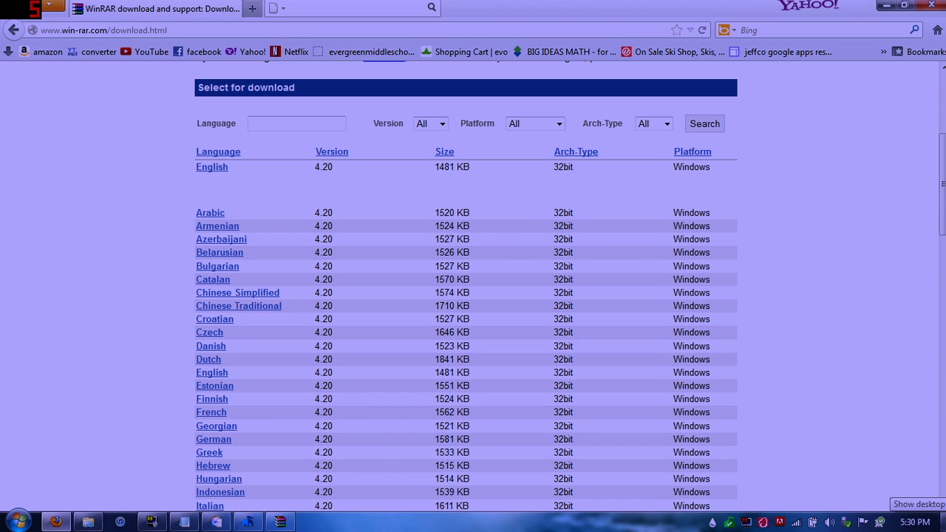
Show the desktop, open CCleaner to check whether the Windows system is 32-bit or 64-bit, and close it.
left_click(916, 521)
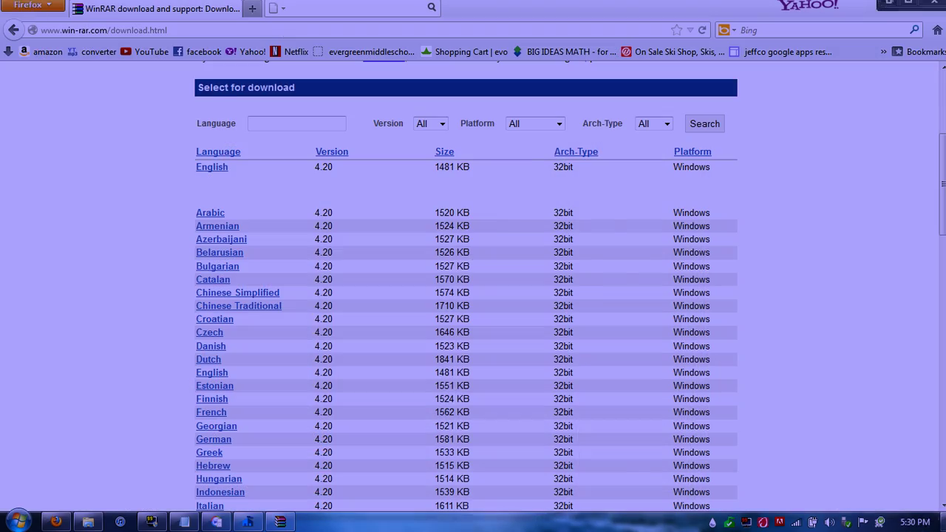
left_click(941, 521)
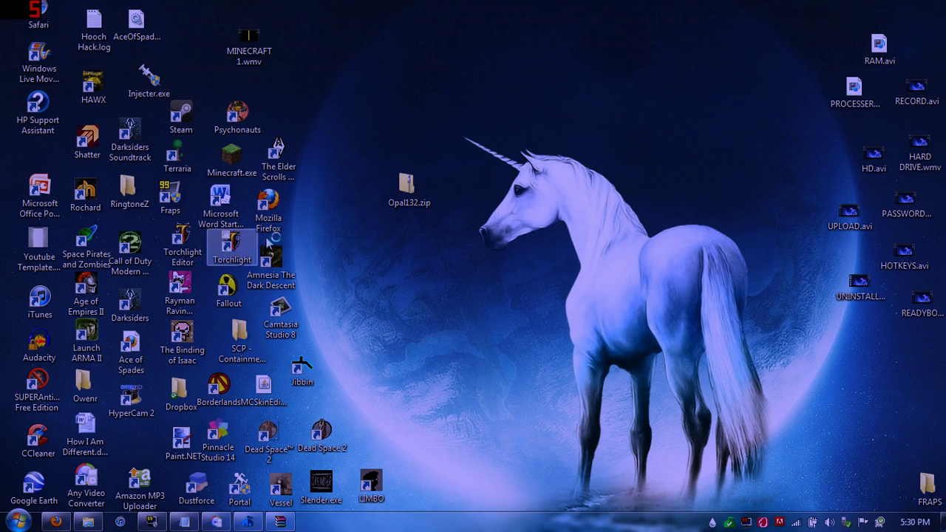
double_click(43, 440)
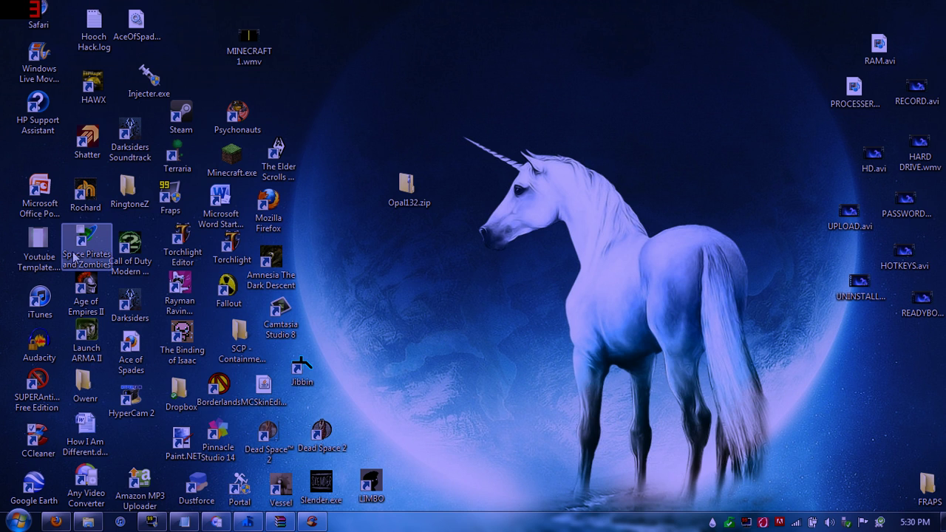
left_click(309, 521)
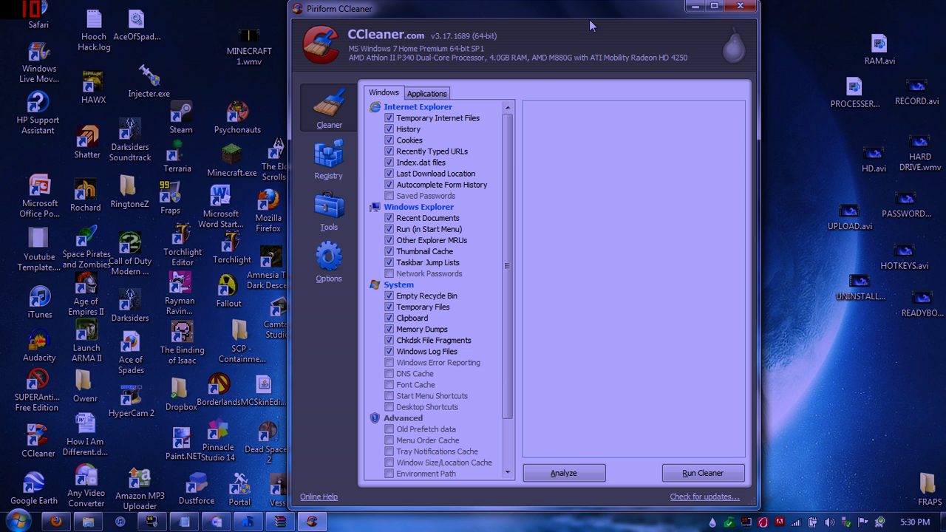
left_click(741, 8)
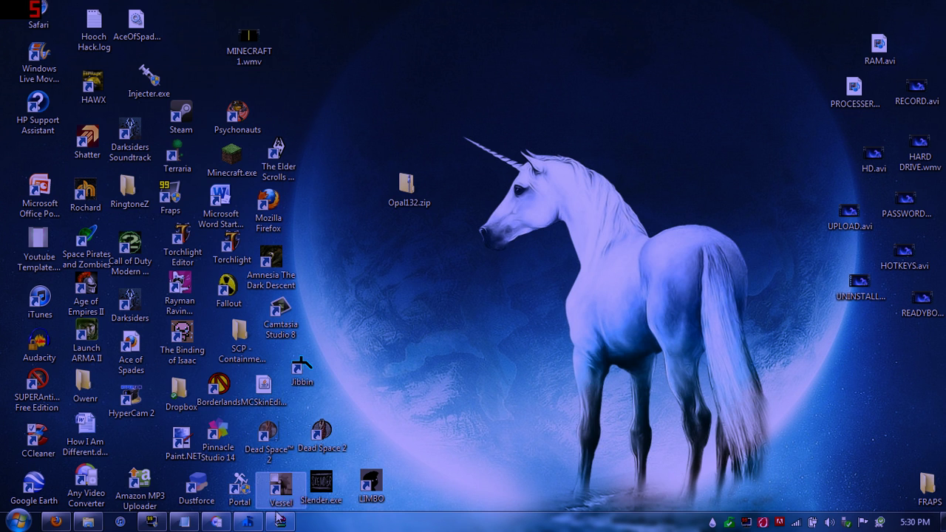
Switch back to Firefox and choose the English 64bit WinRAR 4.20 download for Windows.
left_click(56, 522)
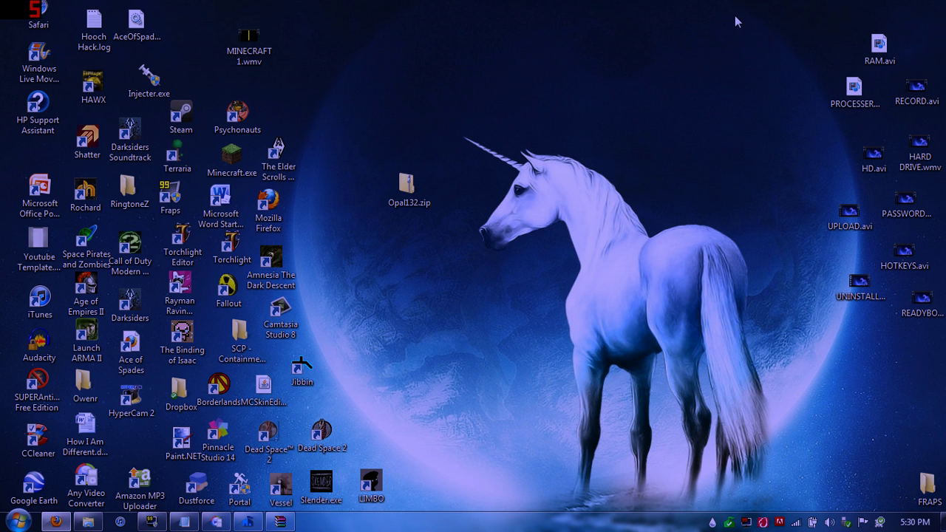
scroll(372, 266, "down", 2)
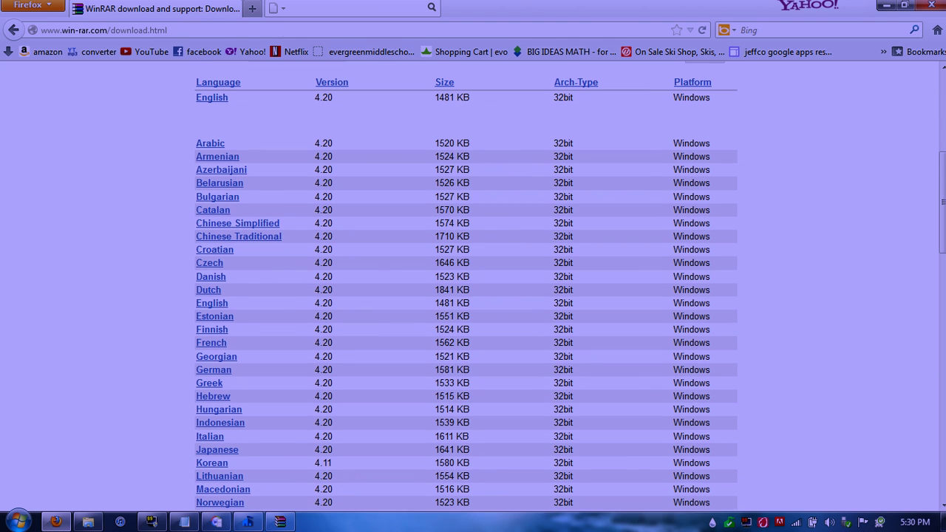
scroll(403, 241, "down", 12)
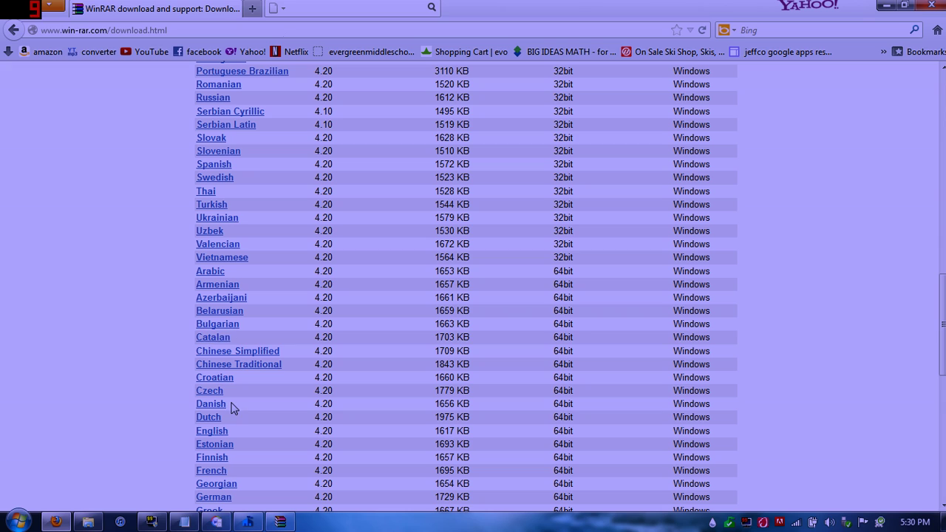
left_click(216, 435)
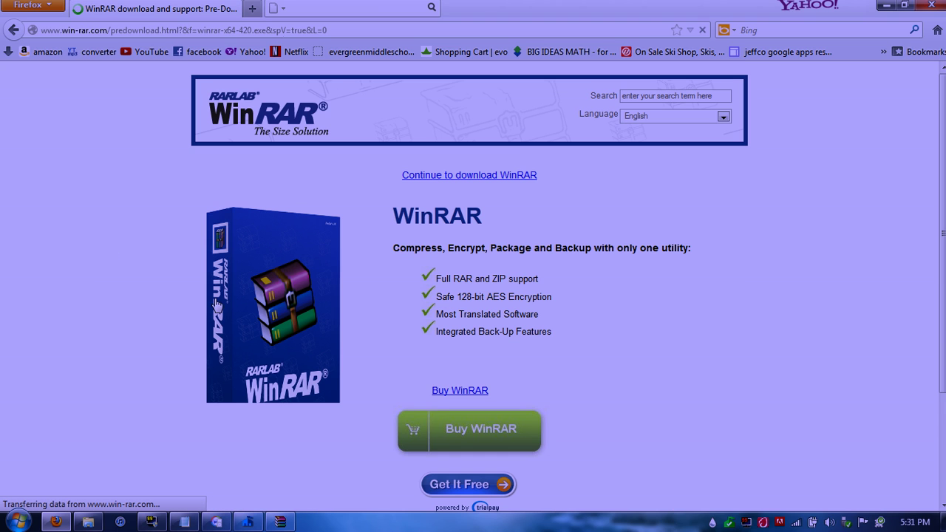
Continue to the WinRAR download and cancel saving the offered wrar420.exe file.
scroll(639, 422, "down", 1)
scroll(640, 423, "down", 1)
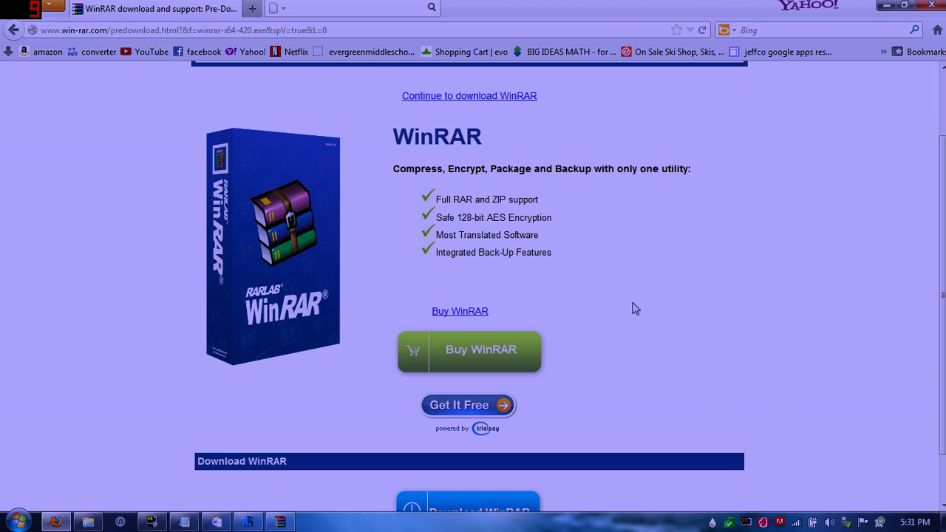
left_click(490, 102)
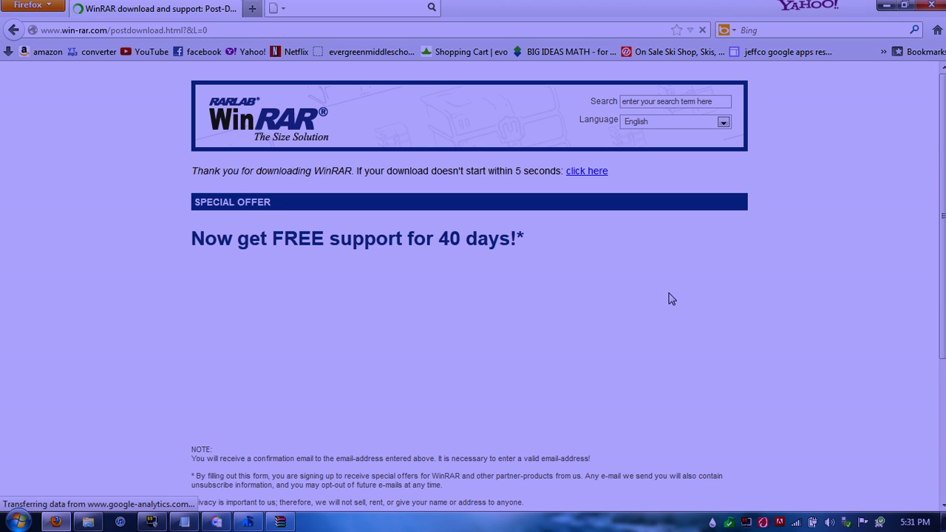
scroll(636, 281, "down", 2)
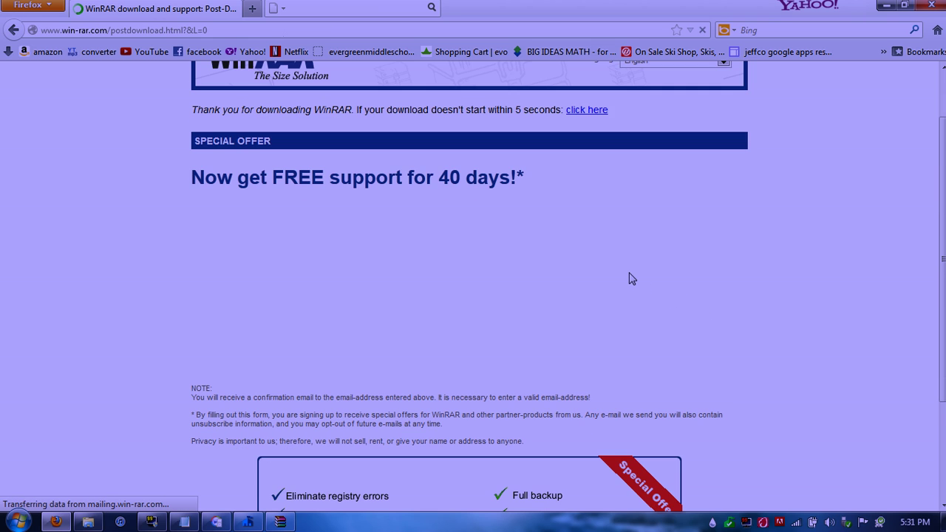
scroll(631, 279, "down", 3)
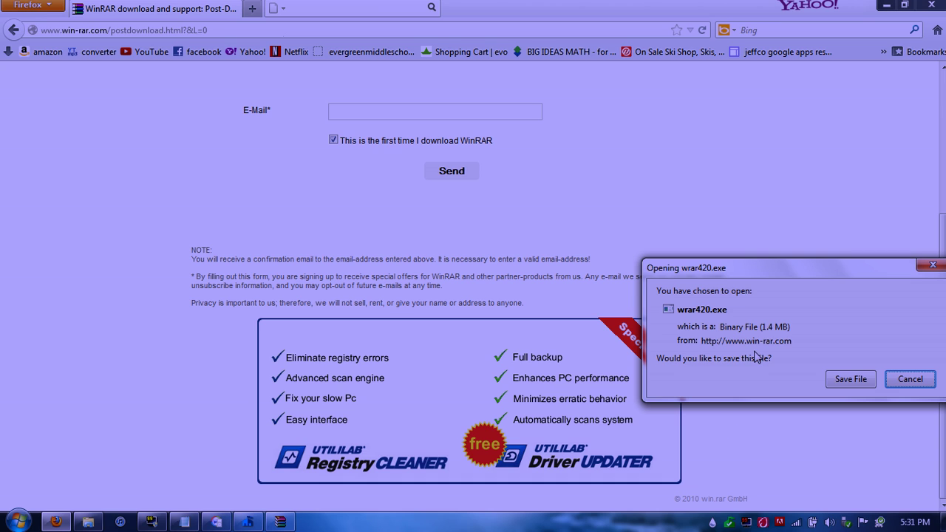
left_click(903, 379)
Return to the desktop, move Opal132.zip slightly down and to the right, and deselect it.
left_click(943, 522)
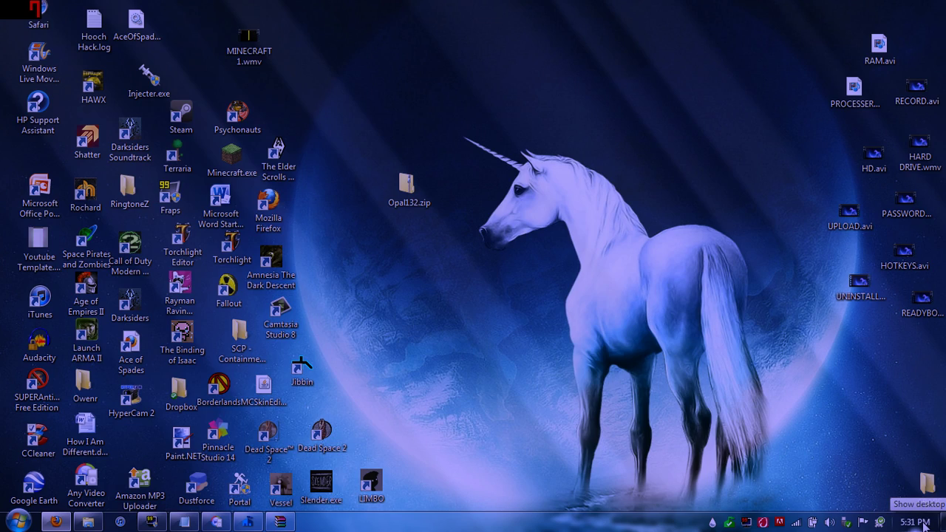
left_click(943, 522)
left_click(942, 522)
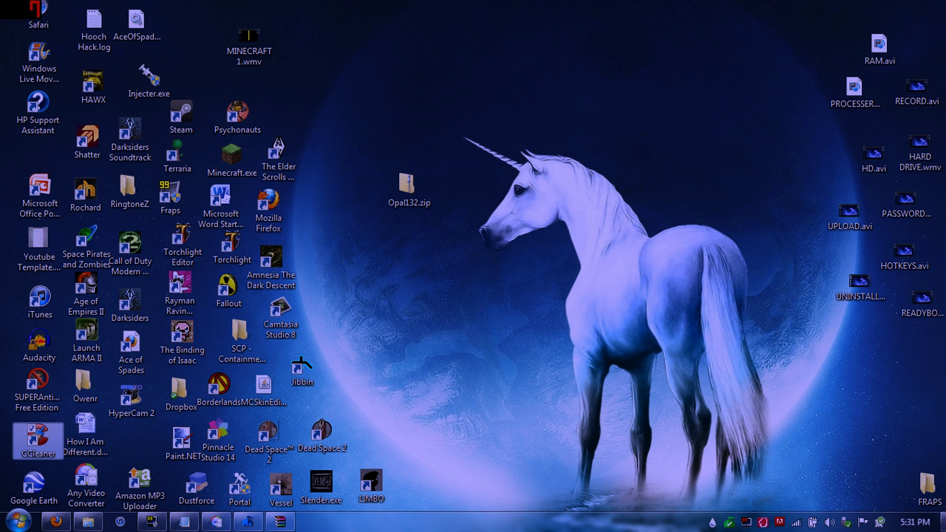
left_click(415, 201)
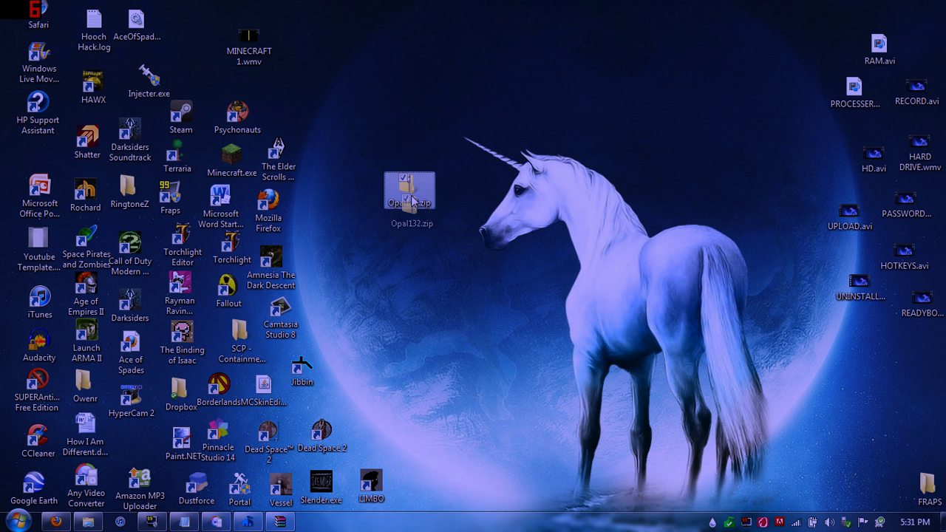
left_click_drag(415, 203, 439, 215)
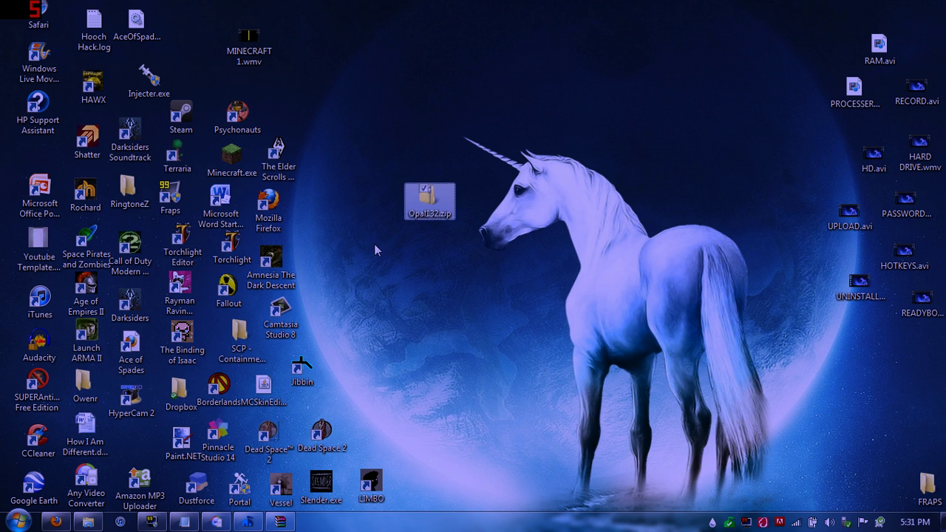
left_click(398, 259)
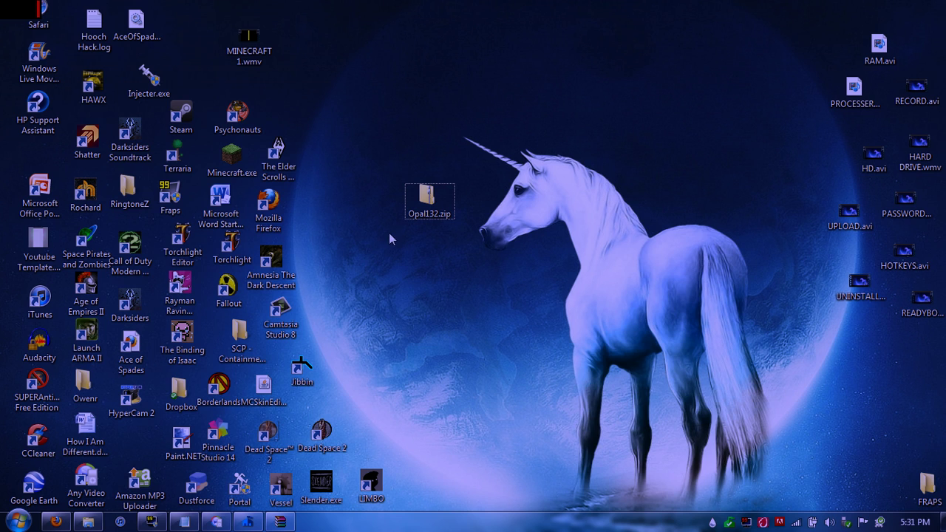
Open Opal132.zip from the desktop with WinRAR archiver and dismiss the licence purchase reminder.
left_click(432, 208)
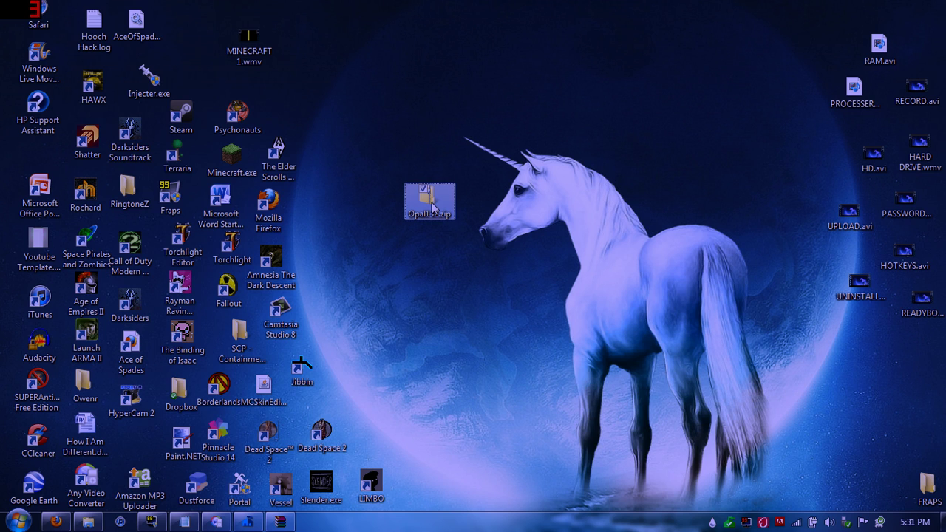
right_click(433, 208)
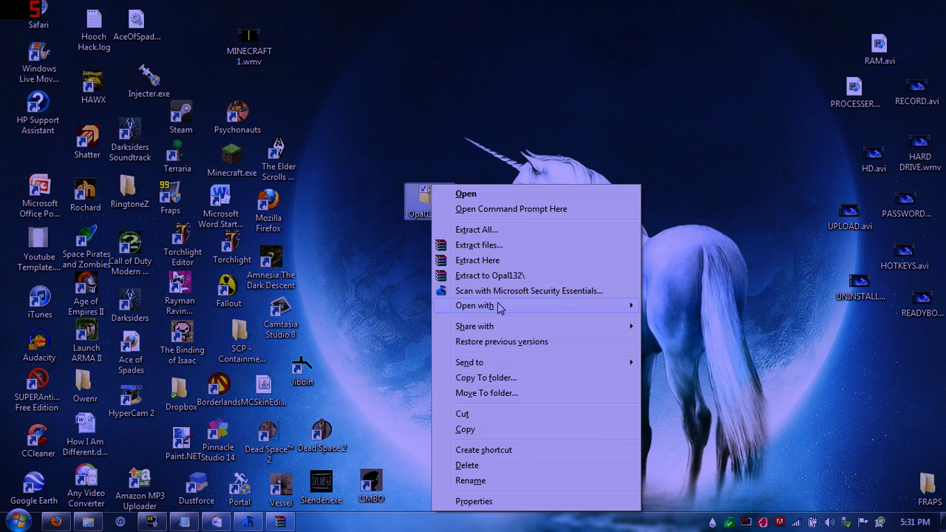
mouse_move(563, 308)
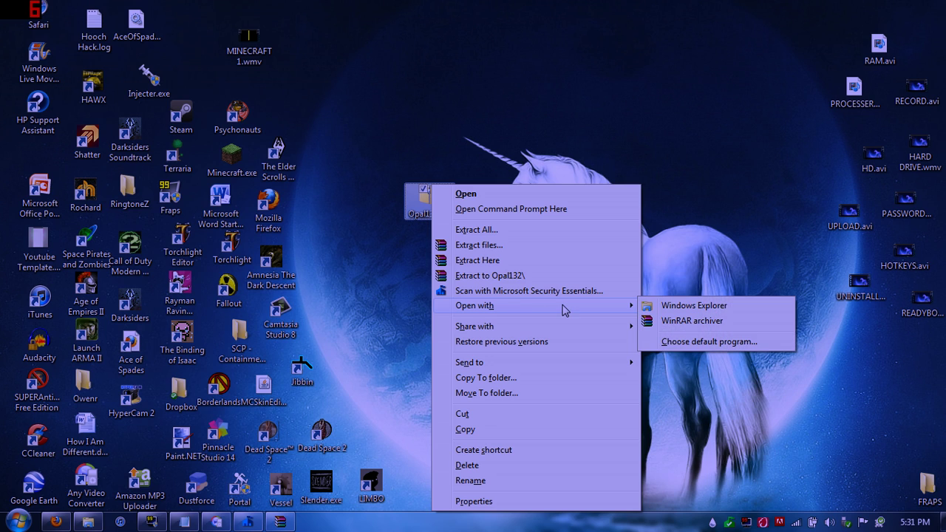
left_click(691, 322)
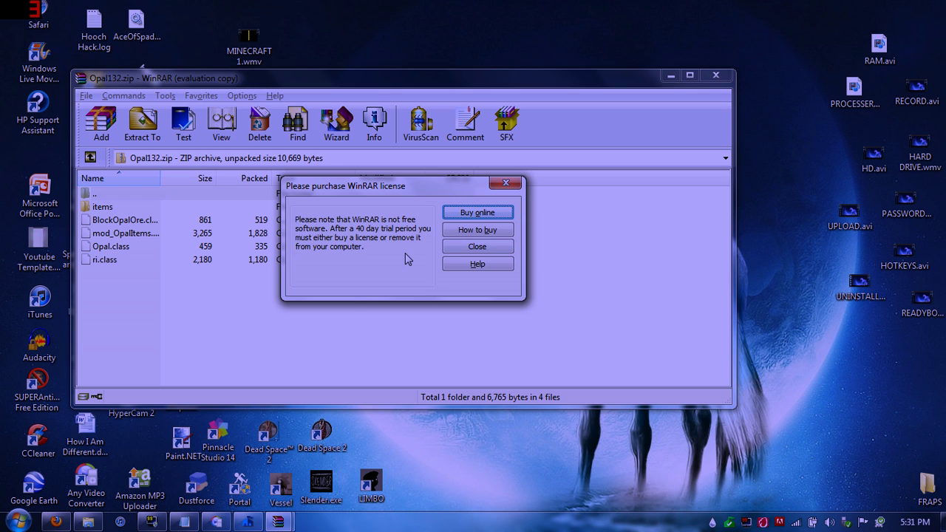
left_click(476, 247)
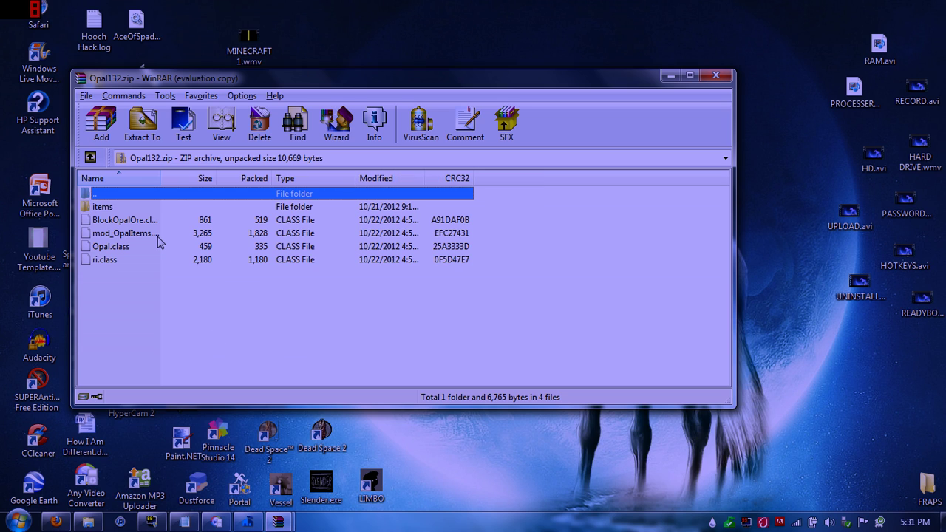
Look inside the archive's items folder, return to the top level, and select all of the archive's contents.
double_click(144, 208)
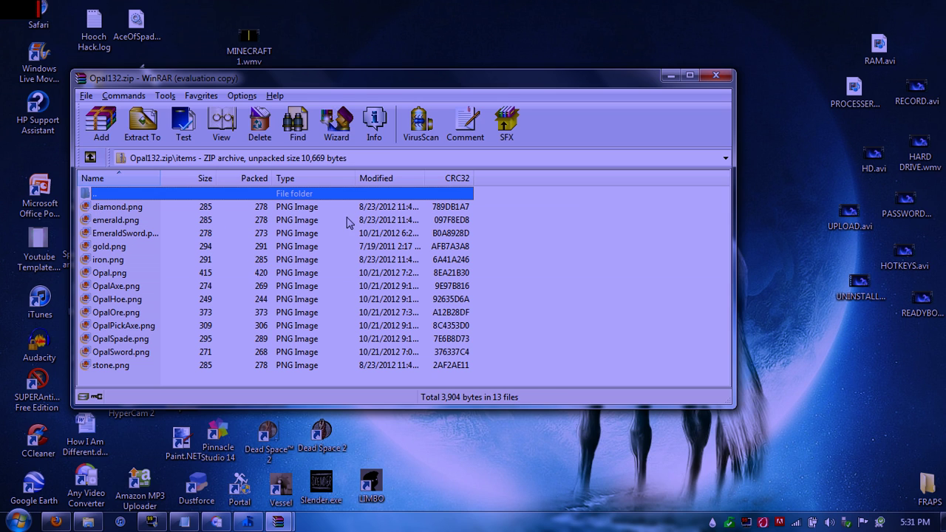
left_click(90, 158)
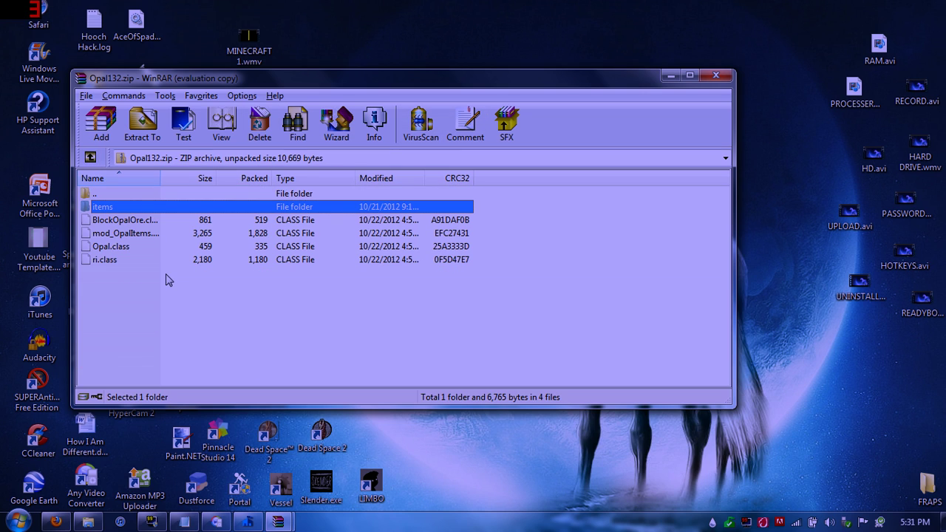
key("ctrl+a")
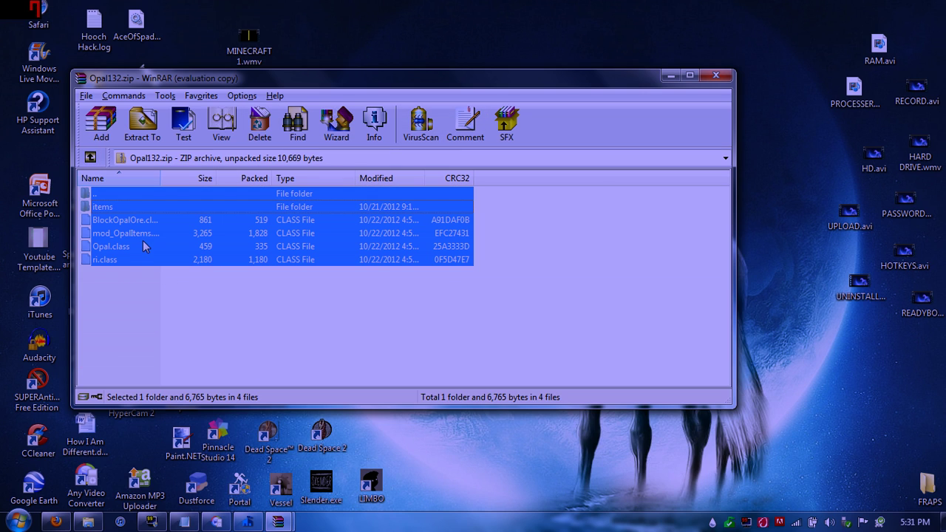
left_click_drag(143, 241, 354, 281)
Extract ri.class to the desktop, try to add it back into Opal132.zip with the default ZIP settings, and close WinRAR.
left_click(363, 262)
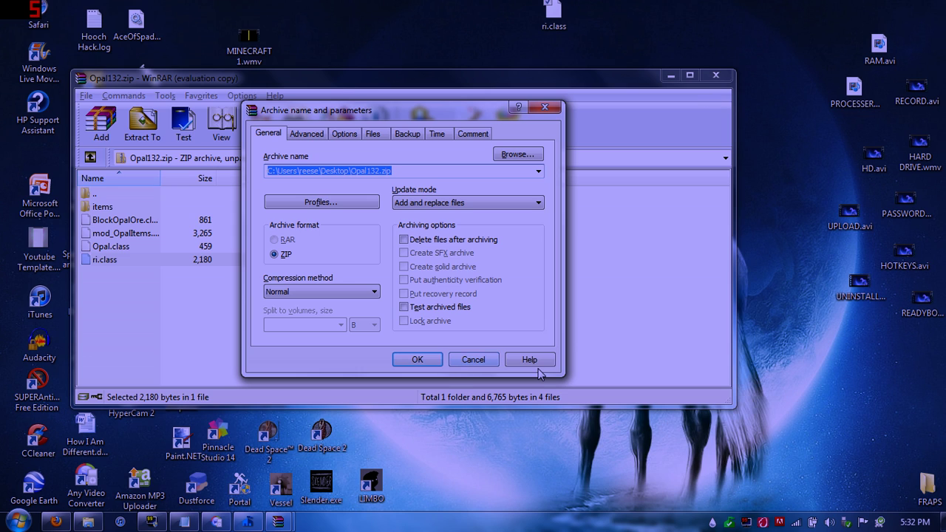
key("Return")
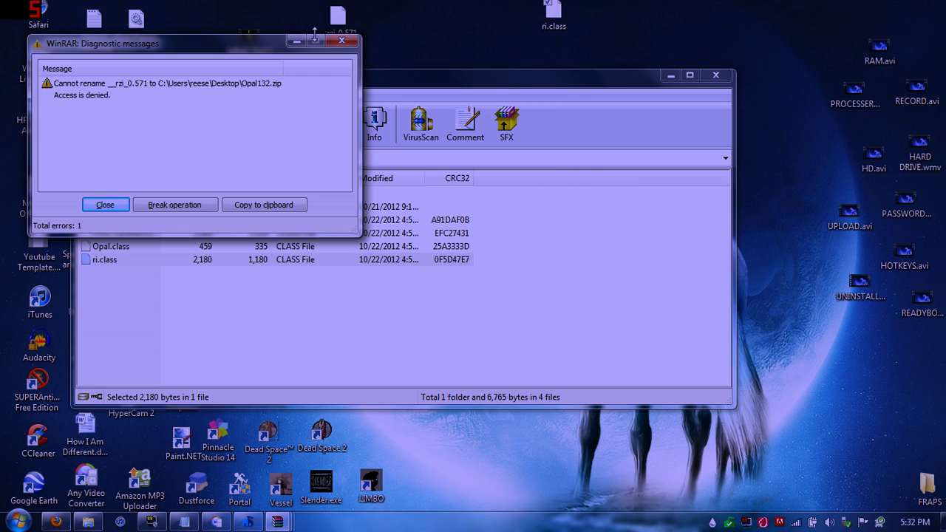
left_click(342, 41)
left_click(718, 77)
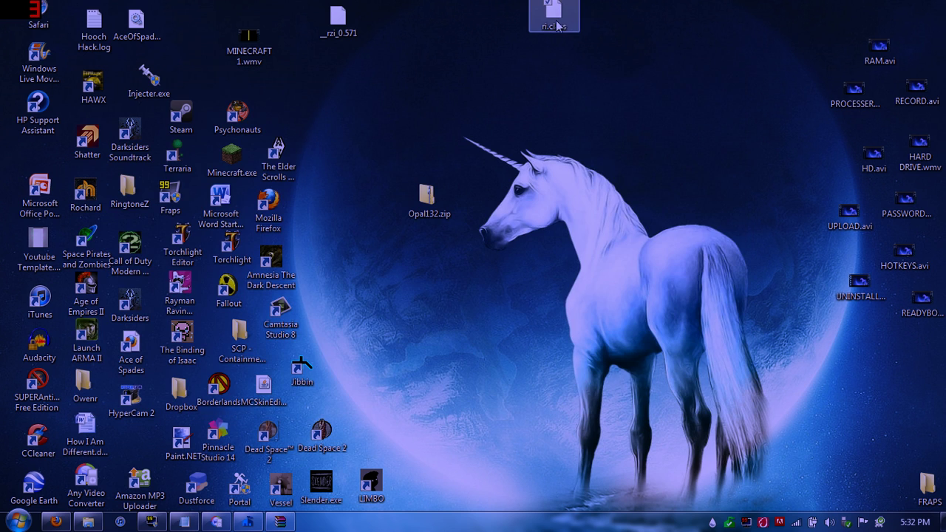
Delete the extracted ri.class file from the desktop to the Recycle Bin.
right_click(557, 25)
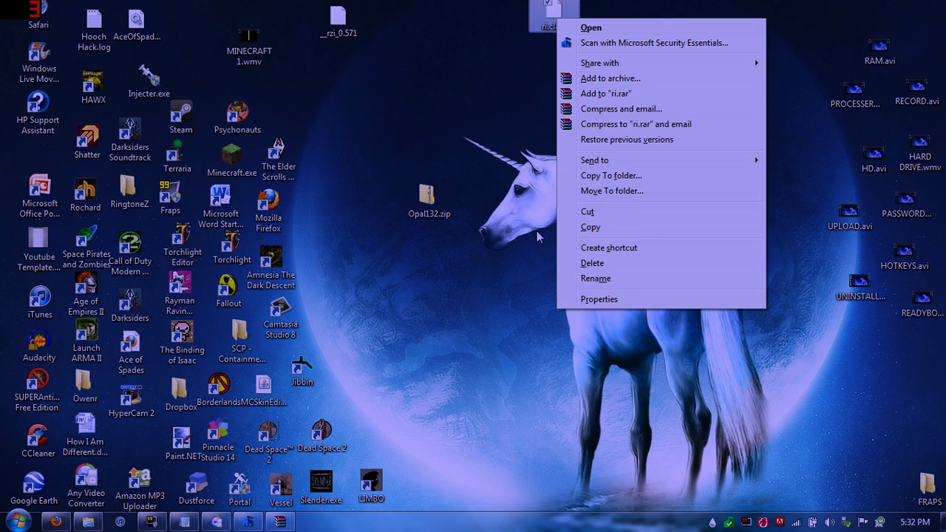
left_click(592, 263)
right_click(333, 26)
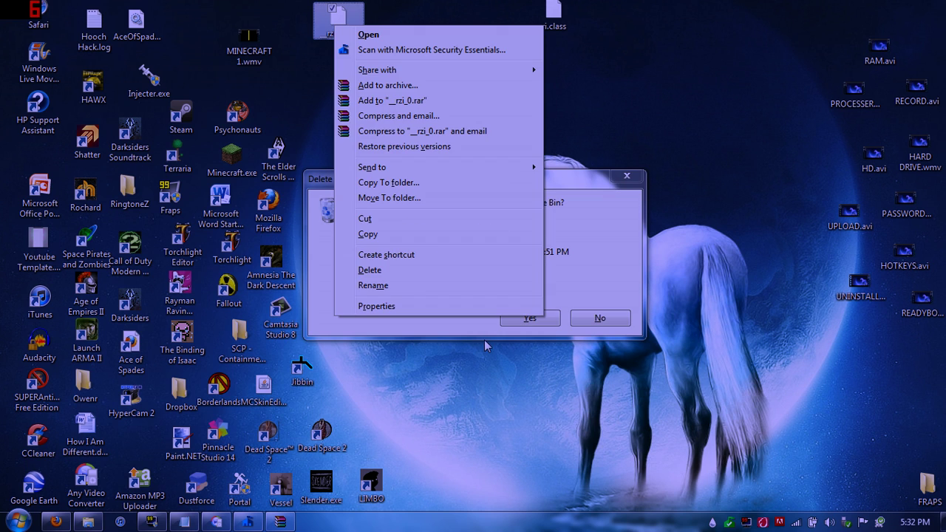
left_click(532, 319)
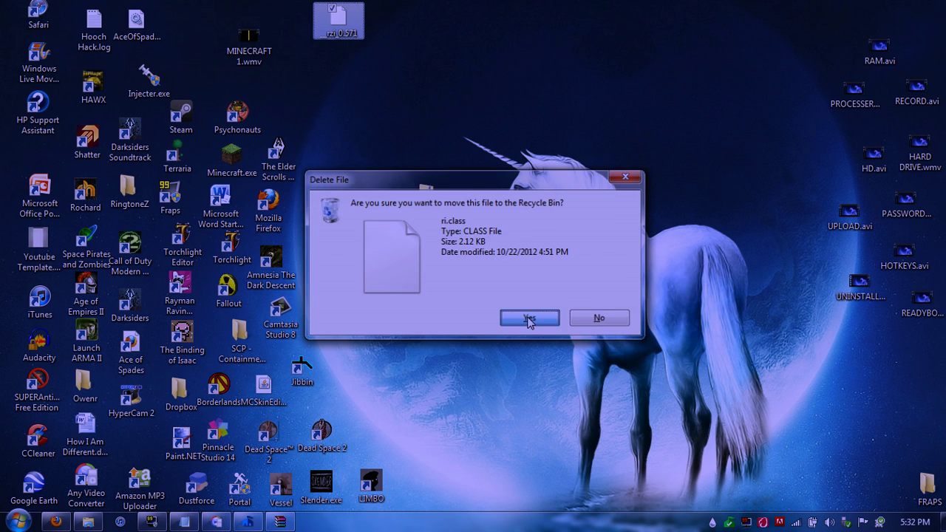
left_click(529, 317)
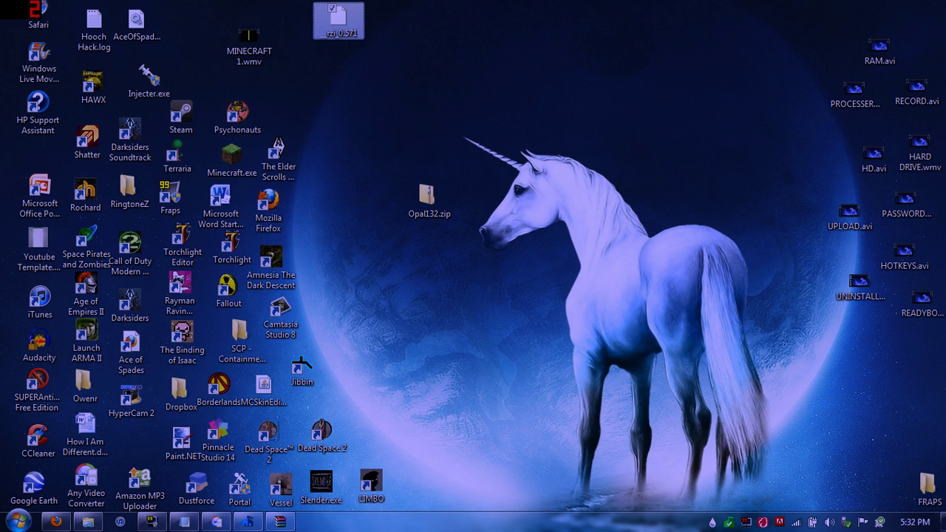
Delete the temporary file __rzi_0.571 from the desktop to the Recycle Bin.
right_click(335, 32)
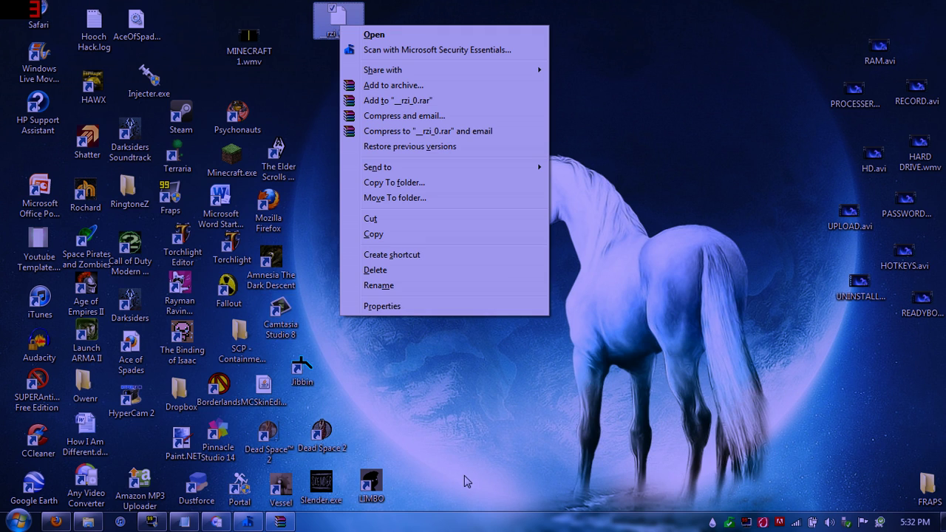
left_click(419, 270)
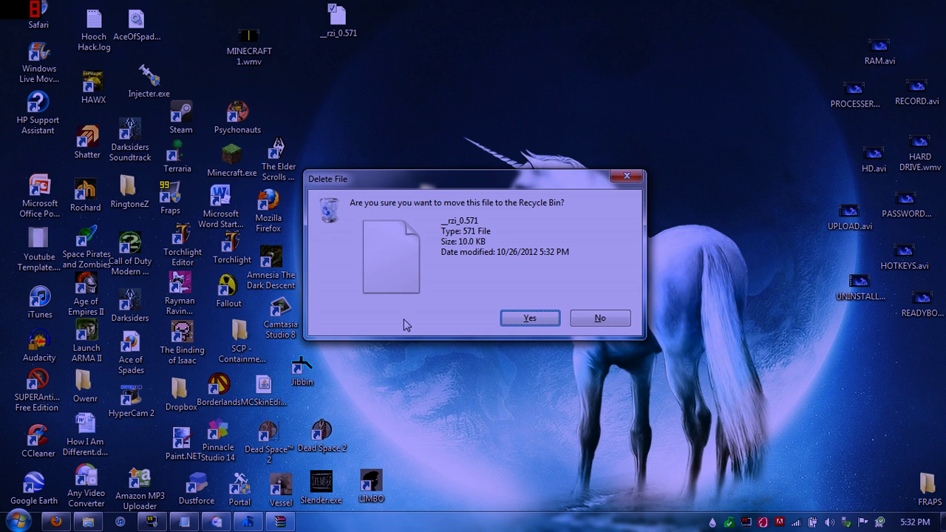
left_click(531, 319)
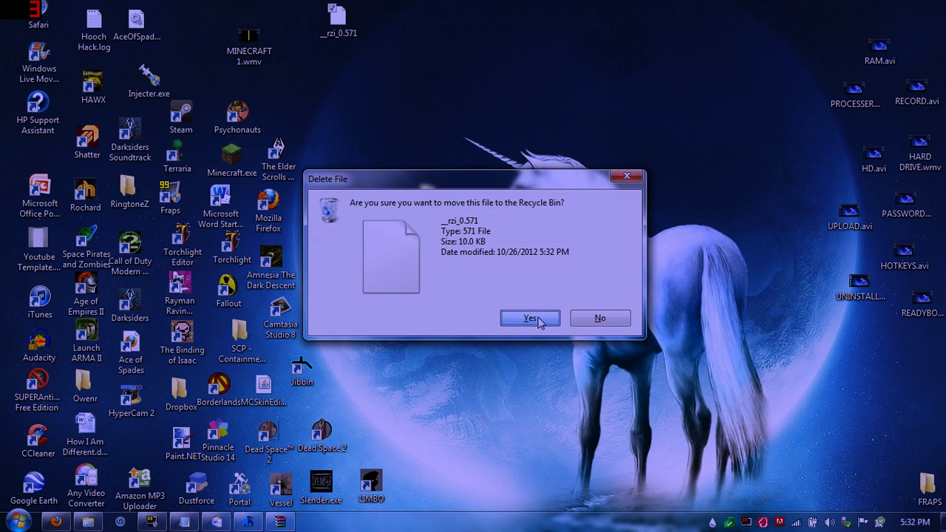